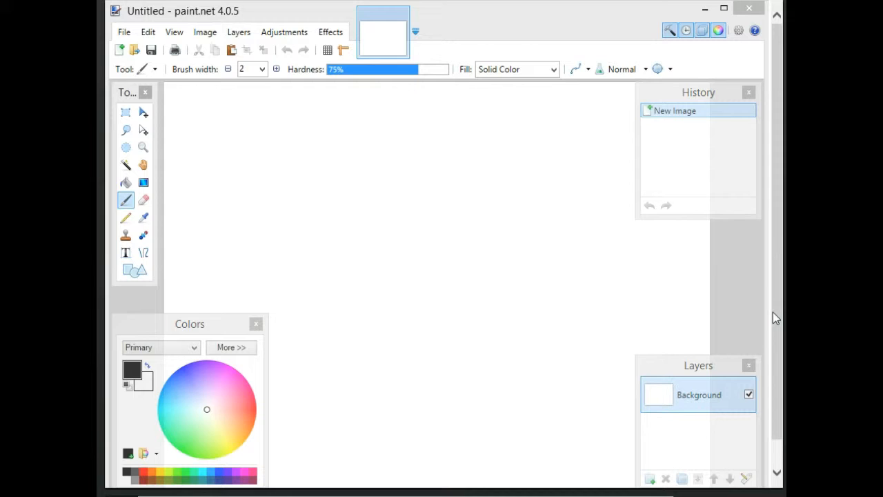
Step: Open the photo office 32.jpg for editing
click(468, 18)
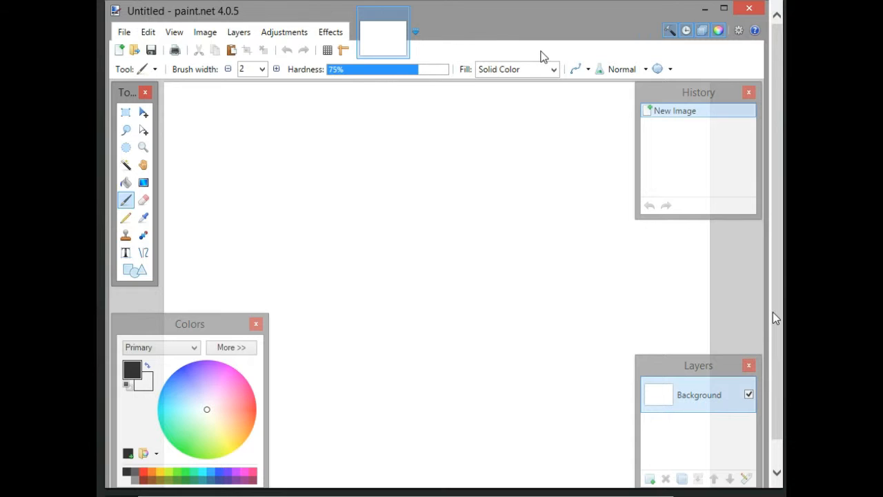
click(123, 31)
mouse_move(148, 32)
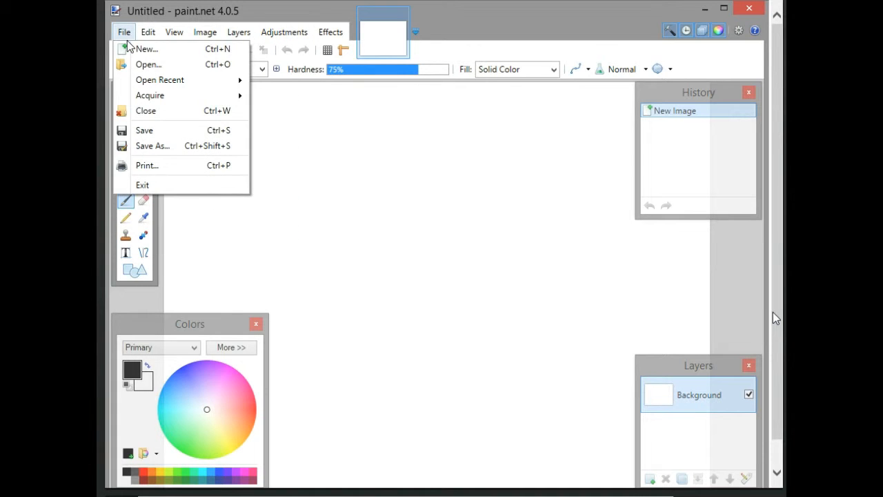
click(142, 63)
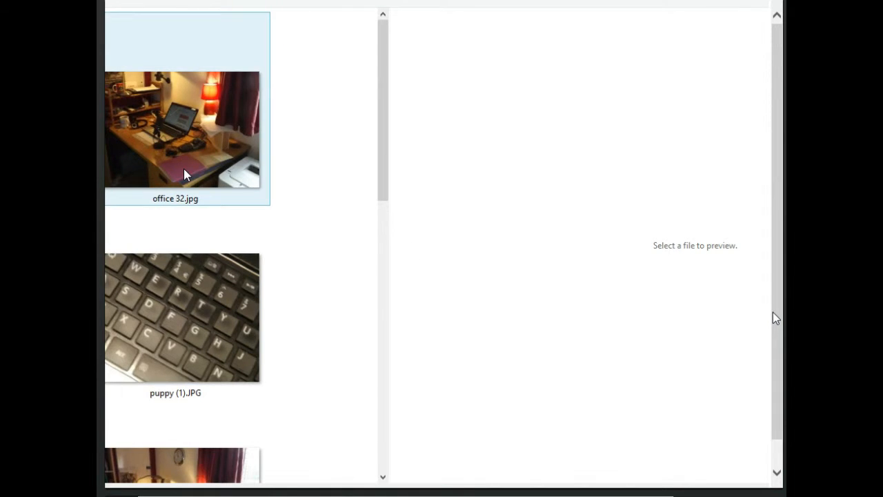
double_click(187, 162)
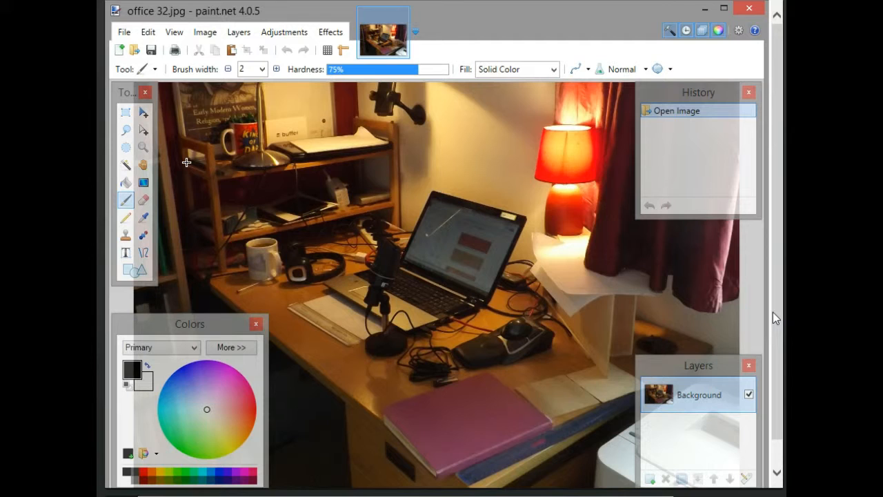
Step: Resize the photo to a print width of 10 inches with the aspect ratio maintained
click(211, 39)
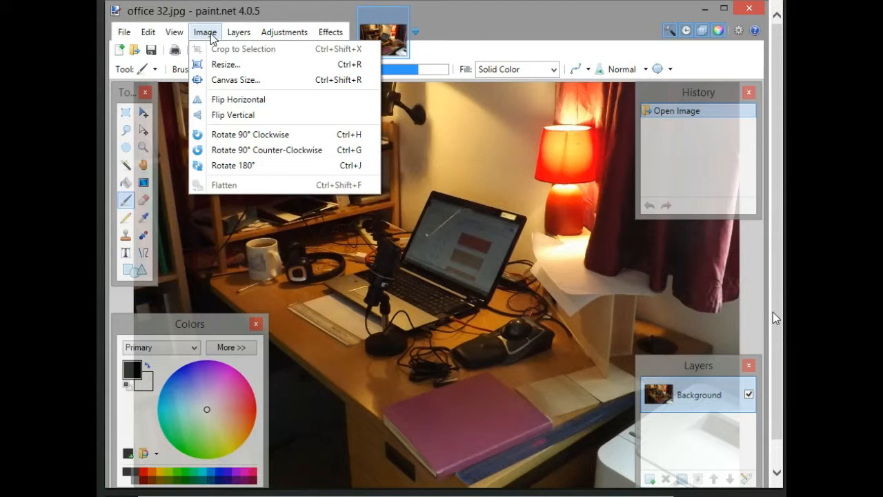
click(223, 66)
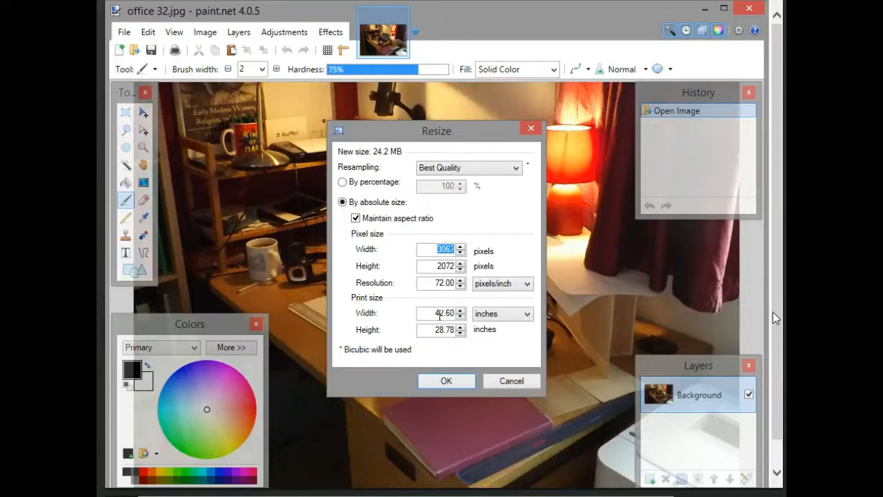
drag(438, 314, 455, 312)
text(10)
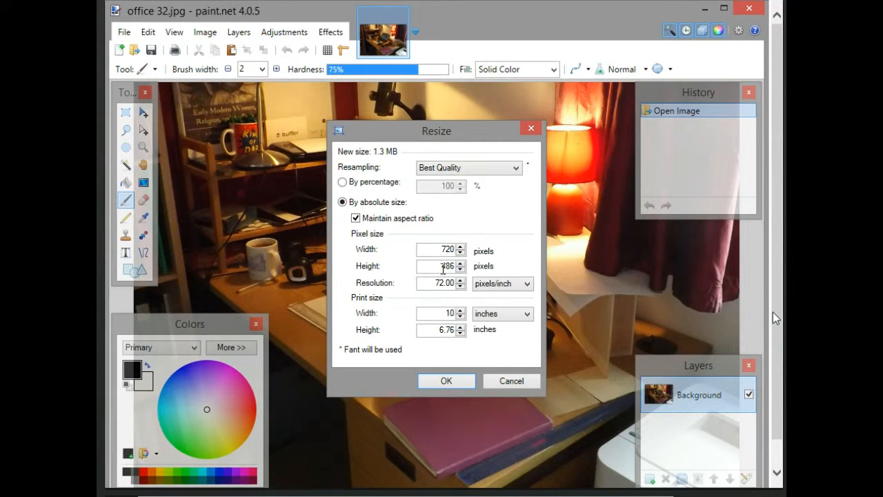
click(455, 384)
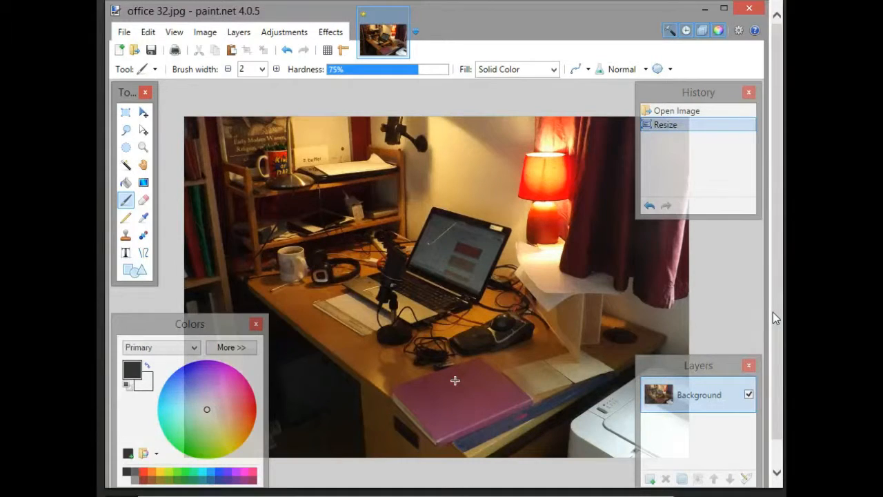
Step: Examine the resized photo's pixel detail around the laptop up close, and return to the full view
key(ctrl+plus)
key(ctrl+plus)
key(ctrl+plus)
key(ctrl+plus)
key(ctrl+plus)
key(ctrl+plus)
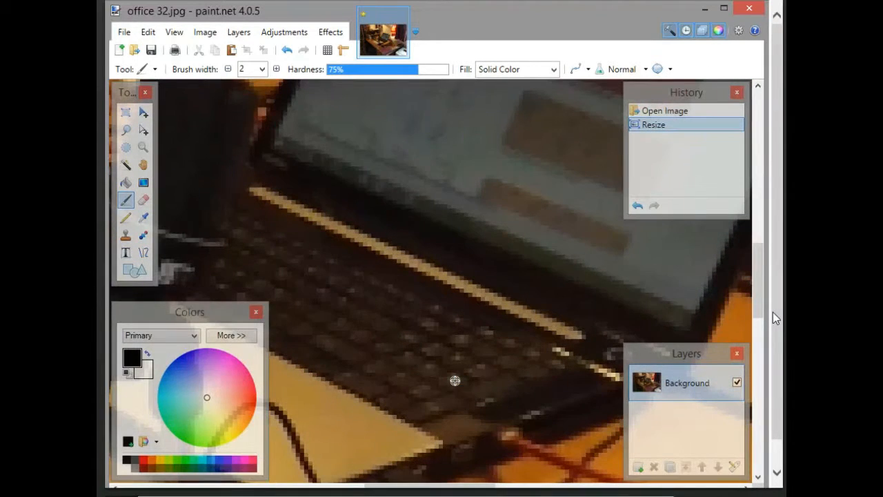
key(ctrl+minus)
key(ctrl+minus)
key(ctrl+minus)
key(ctrl+minus)
key(ctrl+minus)
key(ctrl+minus)
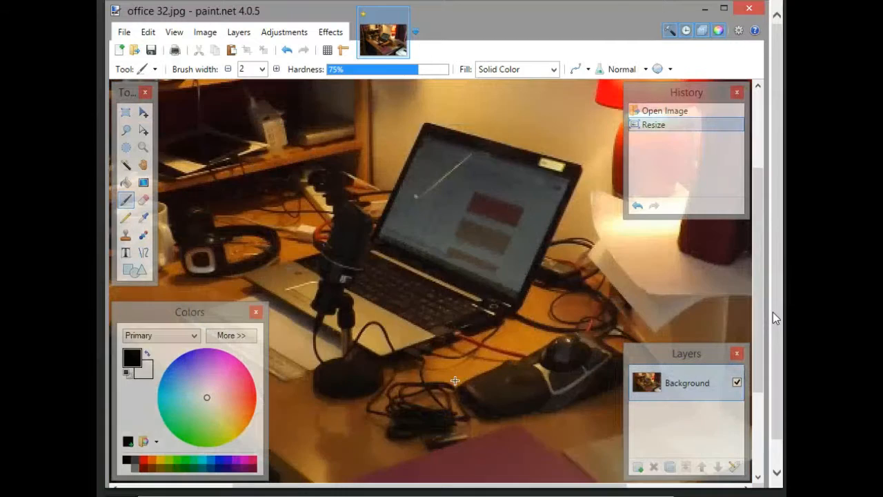
key(ctrl+minus)
key(ctrl+minus)
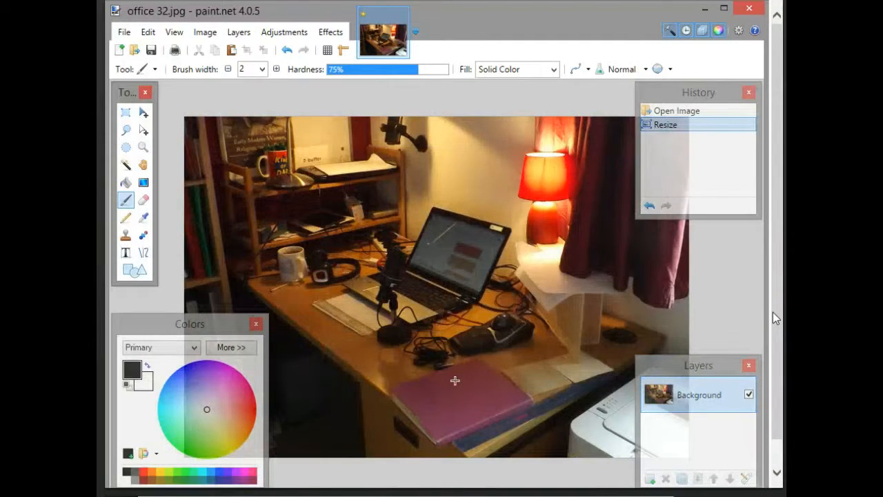
Step: Resize the photo to a width of 400 pixels, keeping its aspect ratio
click(205, 33)
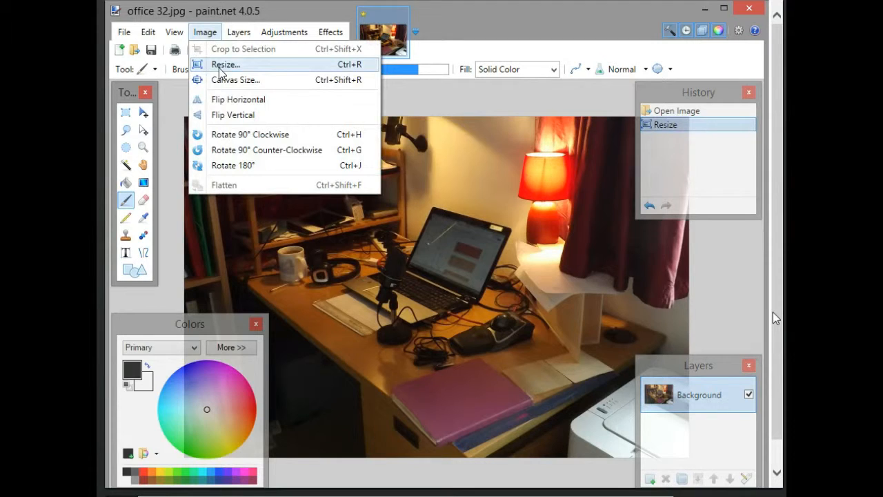
click(220, 68)
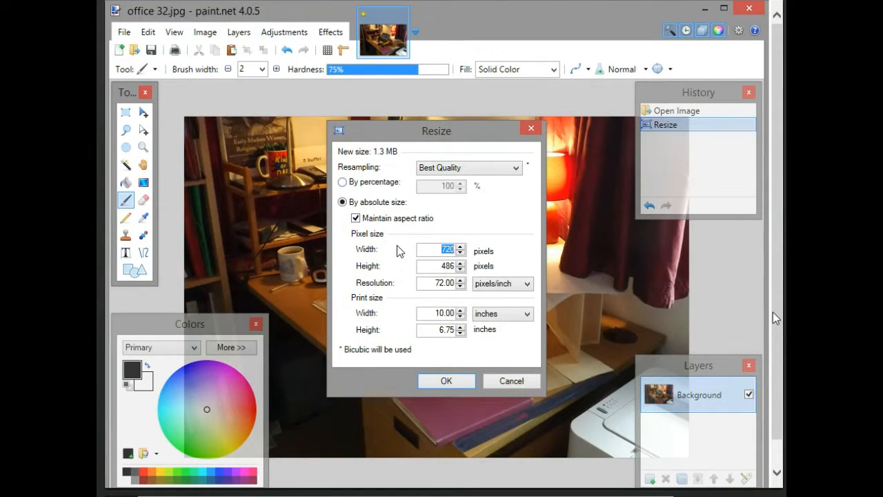
text(400)
click(448, 266)
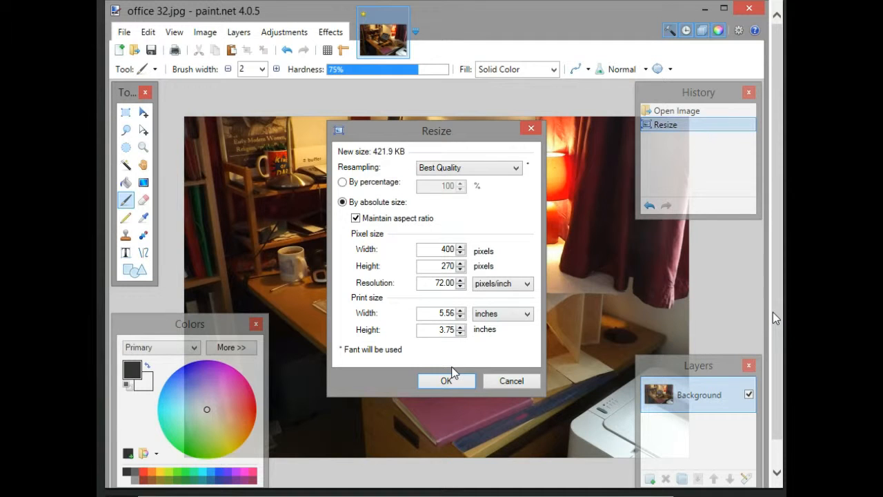
click(456, 380)
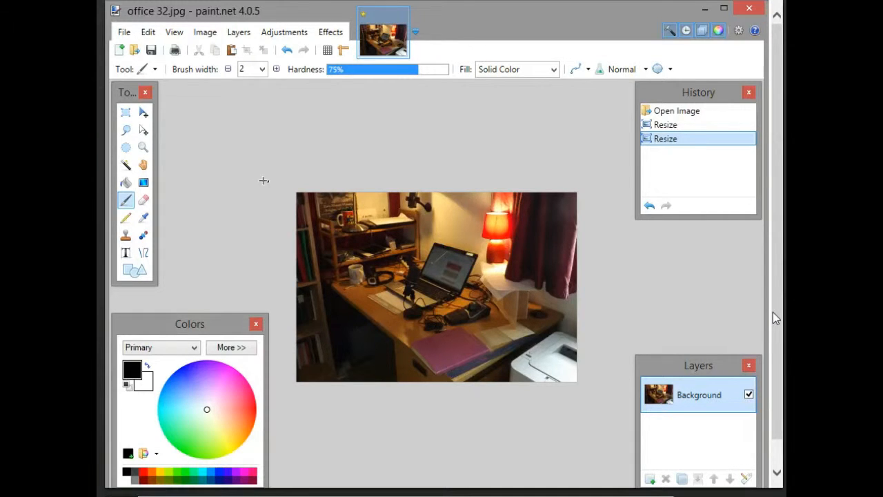
Step: Save the resized photo as a separate copy at quality 100, declining to replace the existing office 32.jpg
click(131, 34)
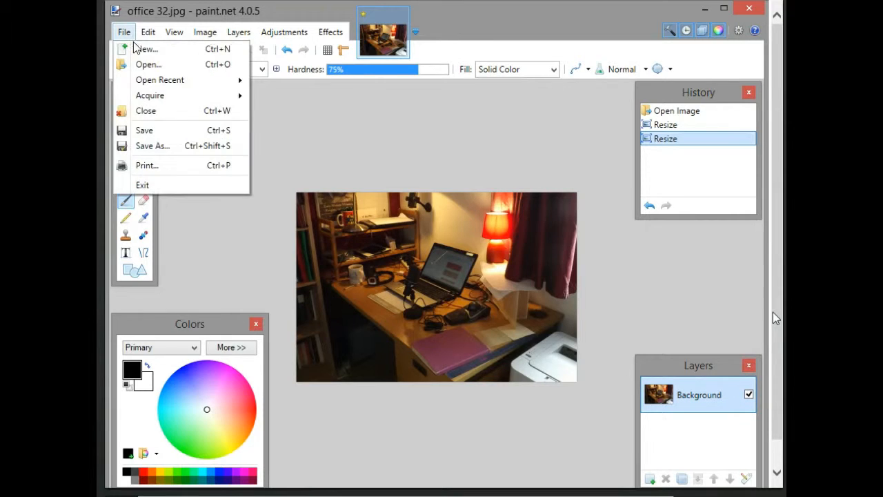
click(162, 146)
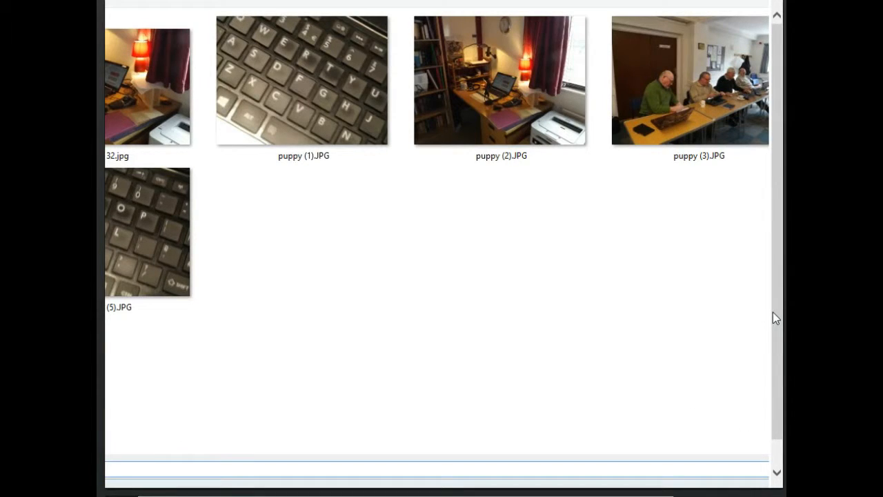
key(Return)
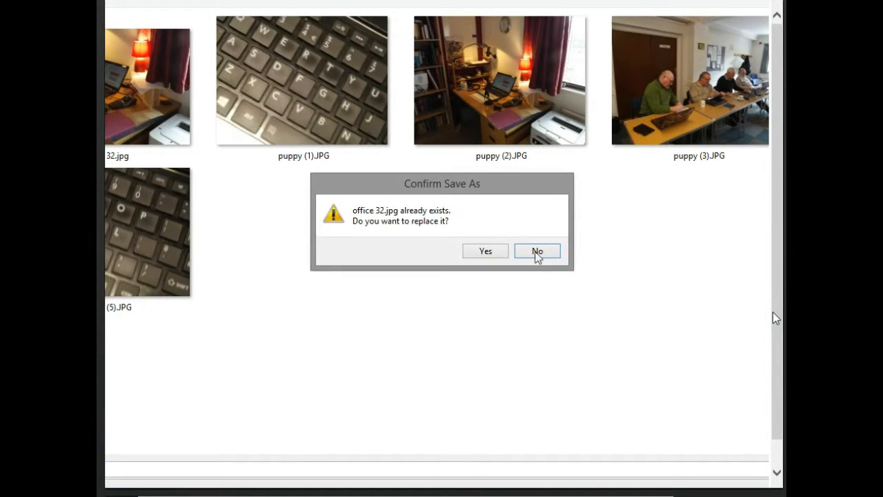
click(532, 255)
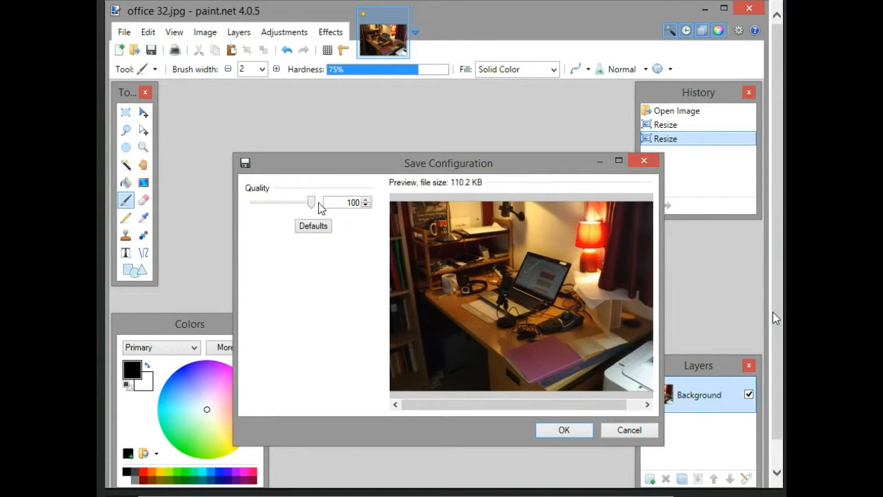
click(575, 434)
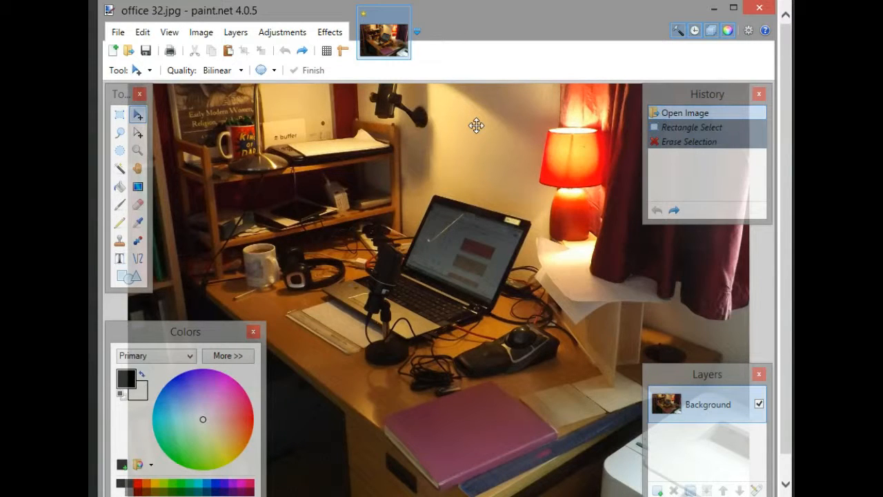
Step: Set Rectangle Select to a fixed ratio with width 1000 and height 250
key(ctrl+minus)
key(ctrl+minus)
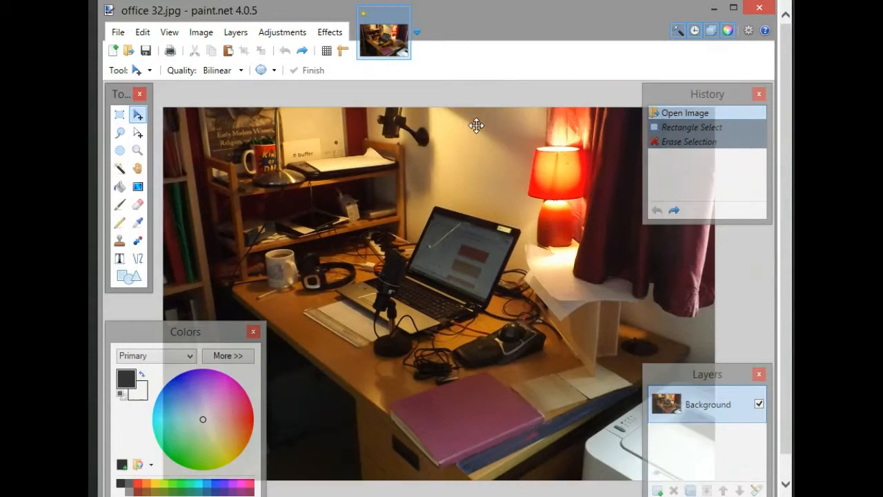
key(ctrl+minus)
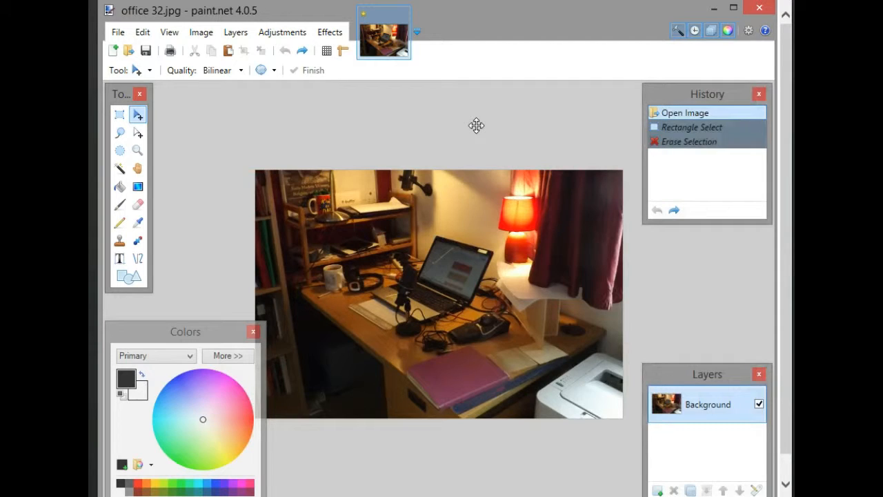
click(123, 121)
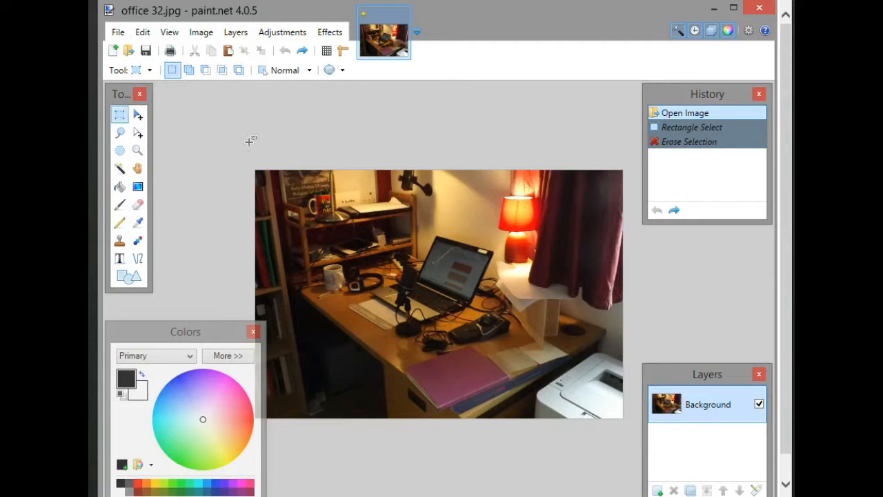
click(282, 76)
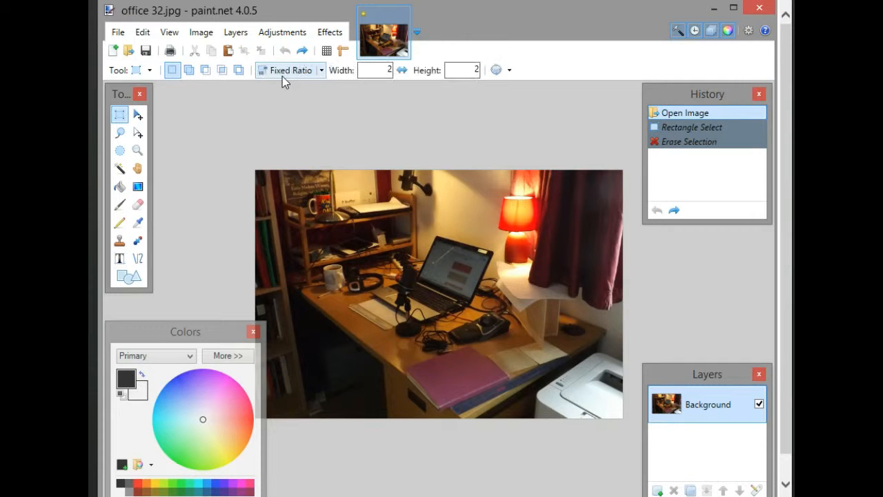
double_click(388, 69)
text(1000)
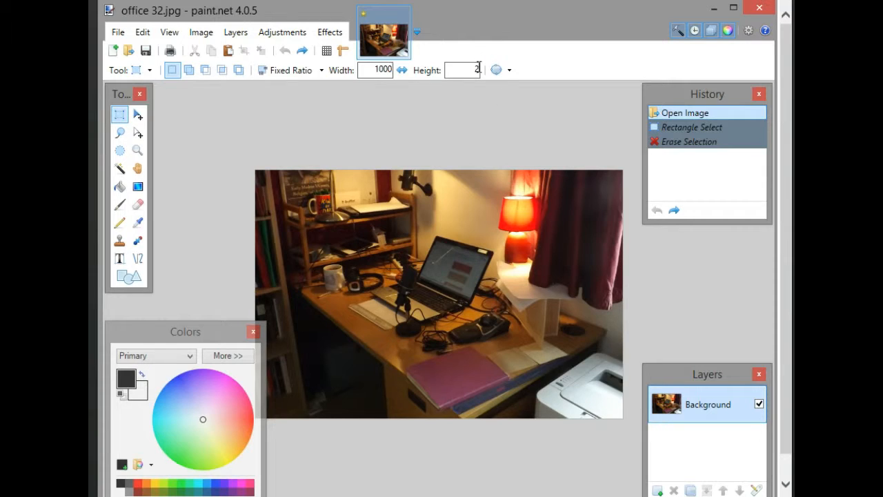
double_click(476, 70)
text(250)
Step: Select a wide strip spanning the shelves, laptop screen and red lamp, and crop the photo to it
mouse_move(547, 196)
mouse_down()
mouse_move(364, 242)
mouse_move(315, 311)
mouse_move(265, 347)
mouse_up()
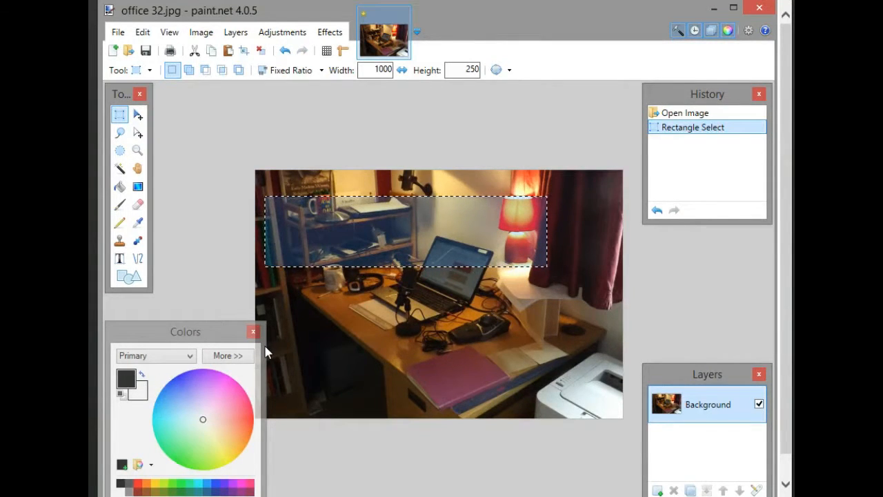
click(197, 34)
click(222, 51)
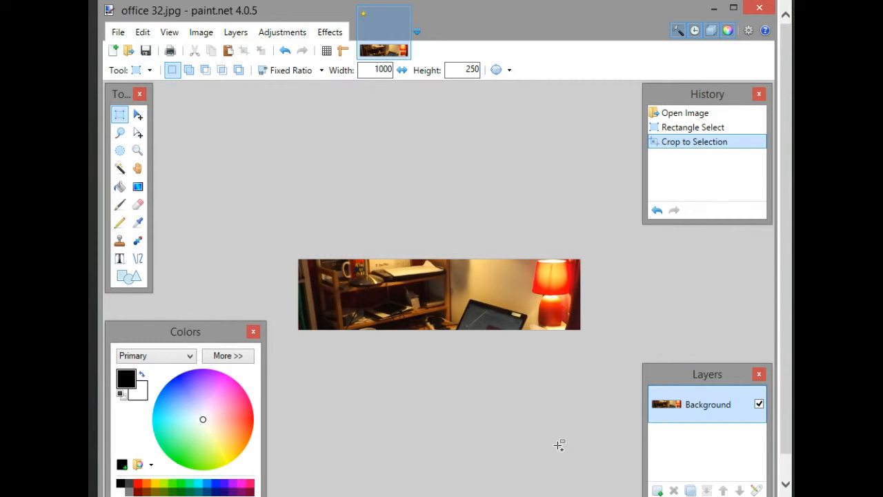
Step: Resize the cropped strip to 1000 pixels wide with the aspect ratio maintained
key(ctrl+plus)
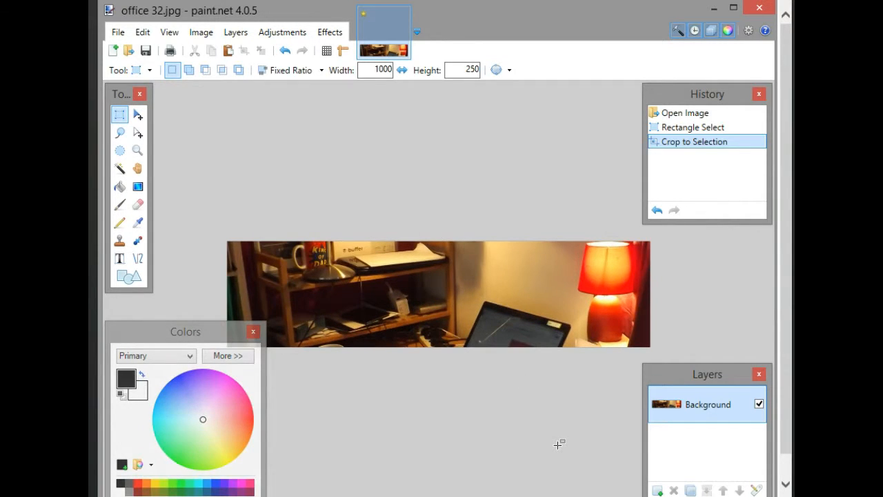
click(201, 34)
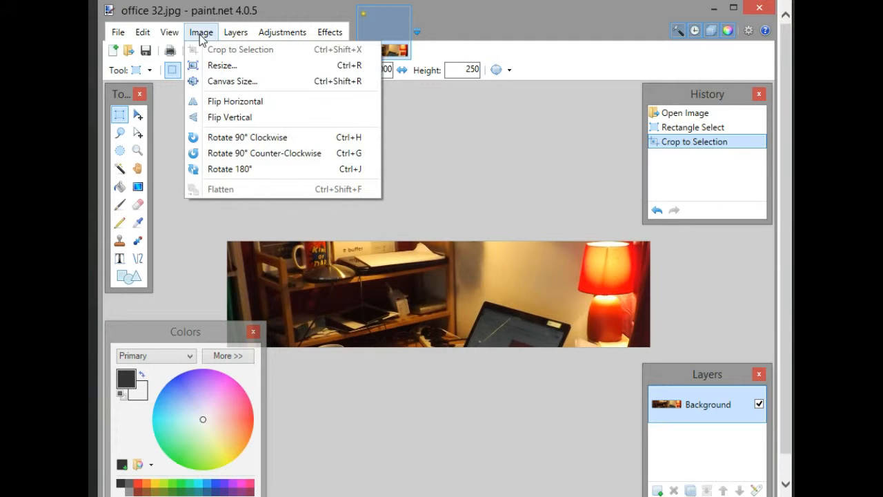
click(221, 66)
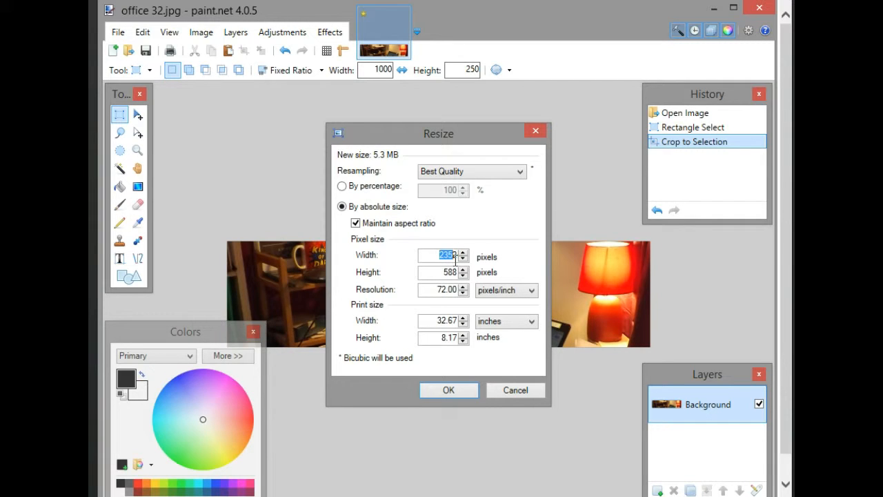
text(100)
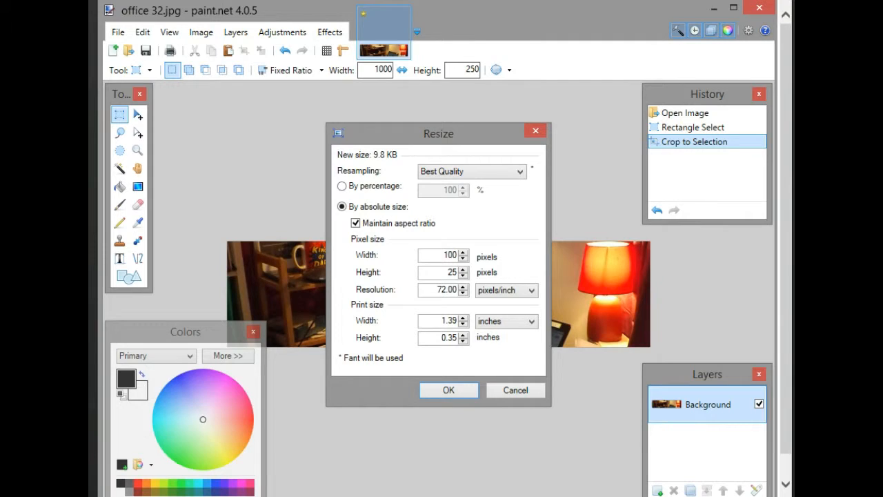
text(0)
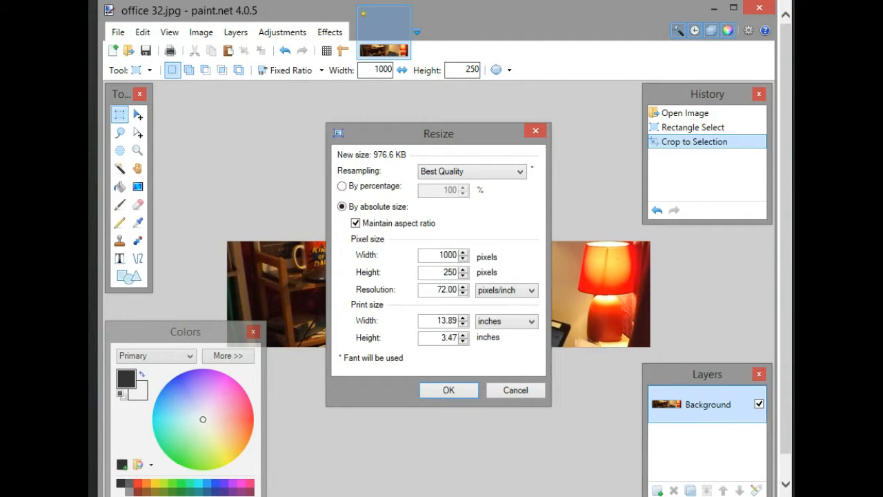
click(455, 390)
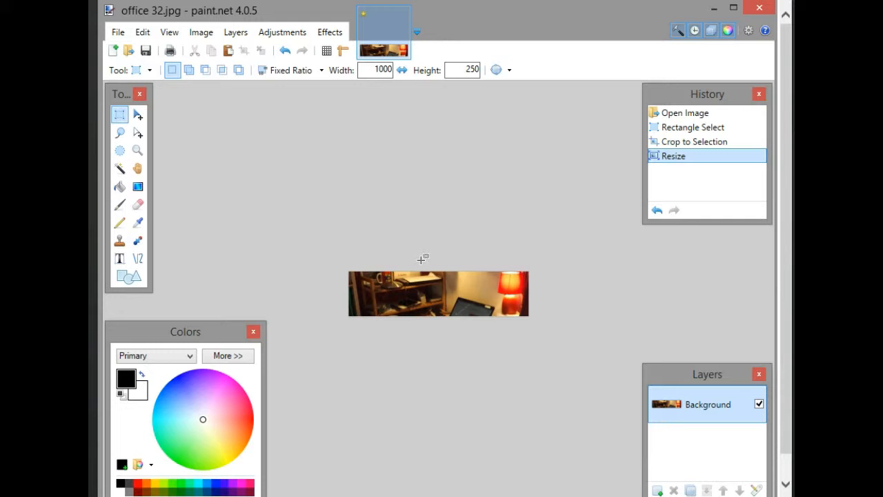
Step: Open the Resize settings for the cropped strip to check its pixel and print dimensions
scroll(421, 258, up, 4)
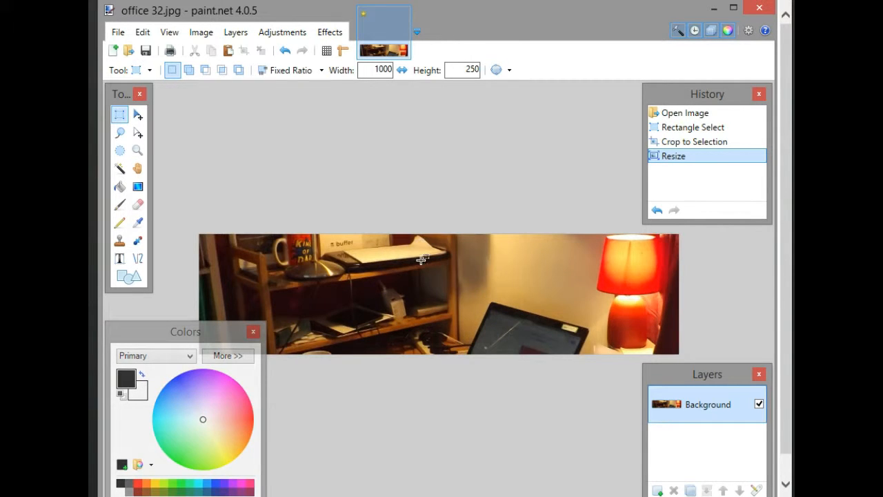
click(211, 36)
click(219, 65)
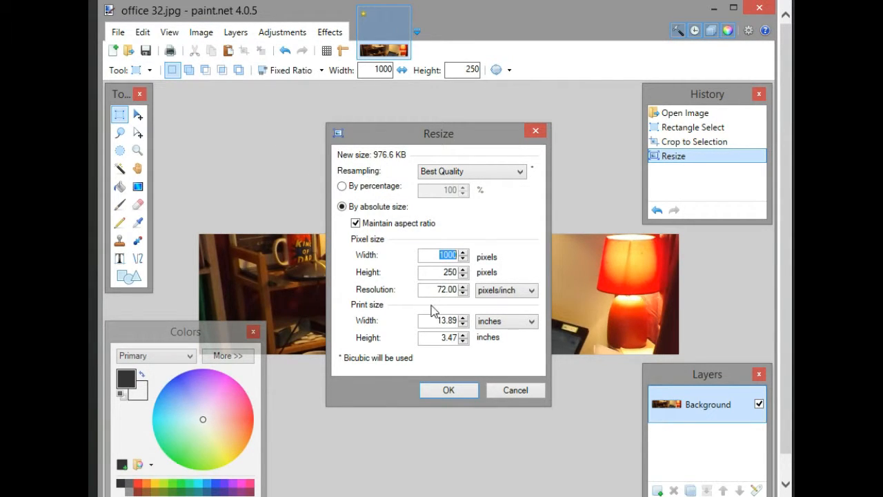
Step: Close the Resize settings and save the cropped strip as a new JPEG file named Banner 4 website at quality 100
click(448, 391)
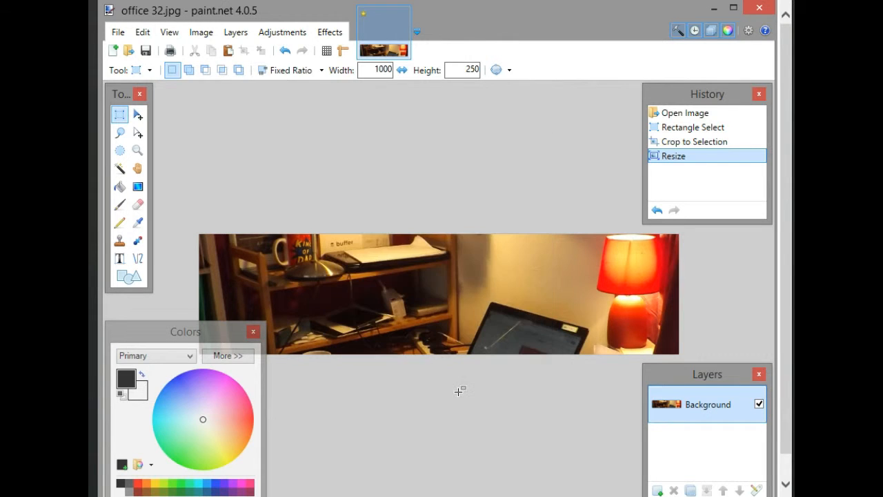
click(117, 34)
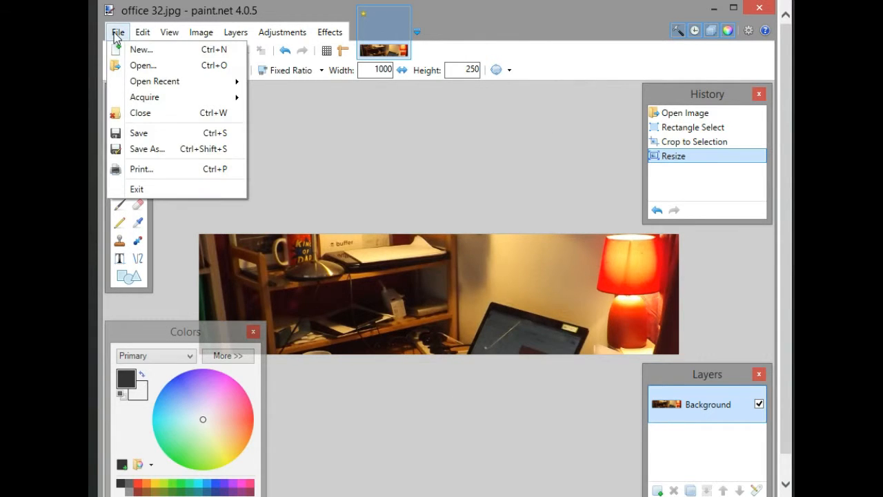
click(145, 149)
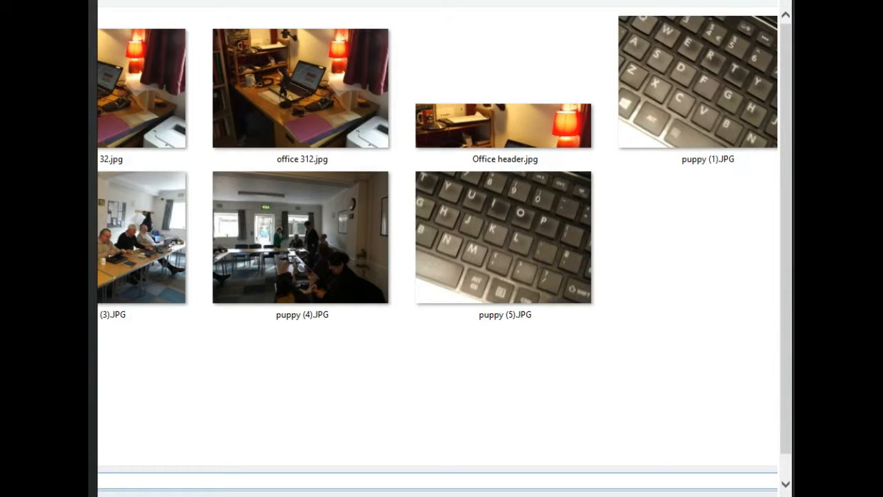
key(Return)
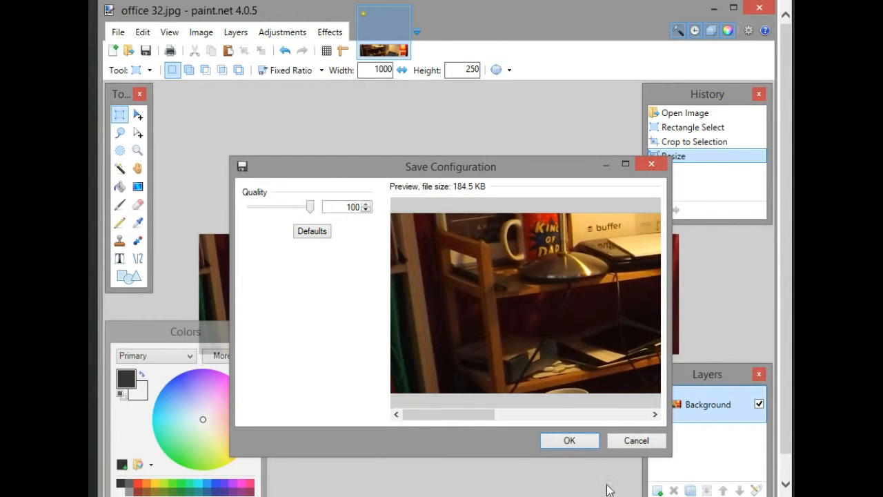
click(582, 445)
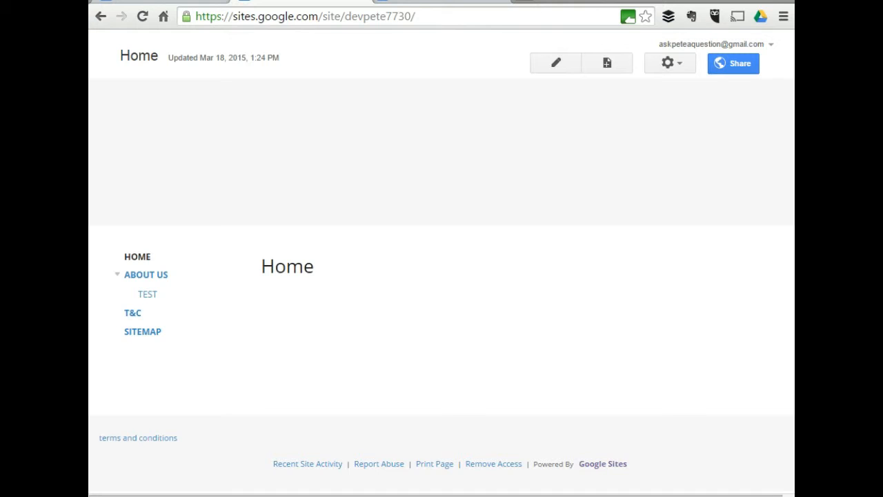
Step: Switch to Google Sites and open the site header's customization in the site's theme, color and font settings
click(668, 65)
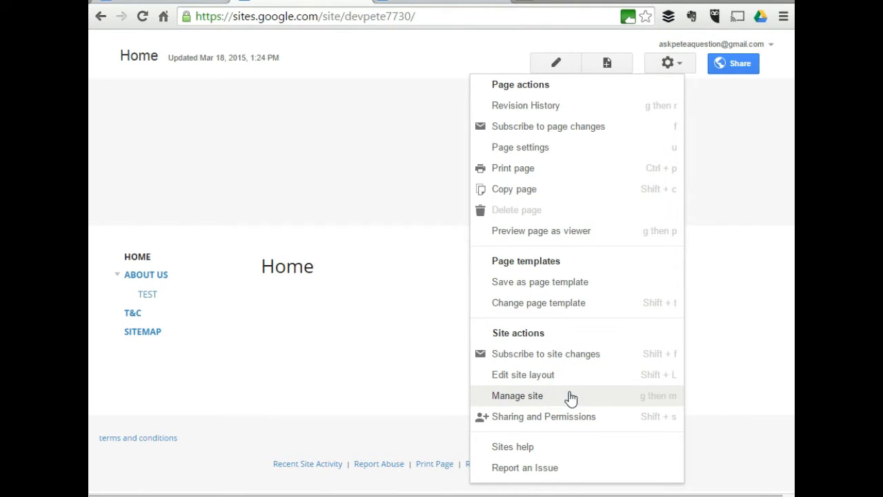
click(570, 396)
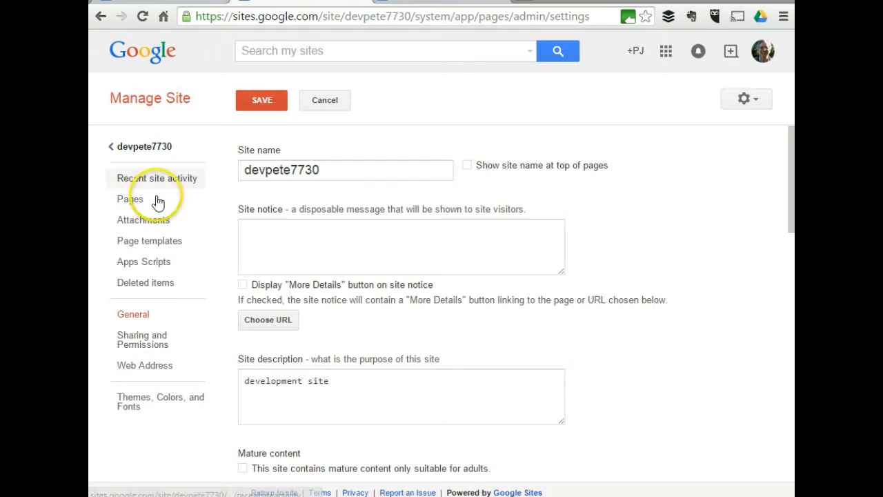
click(141, 402)
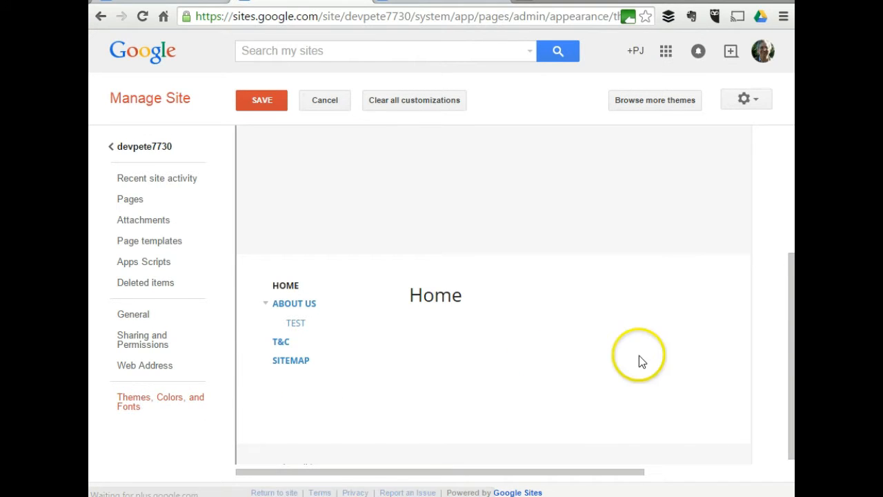
drag(787, 335, 784, 207)
click(260, 215)
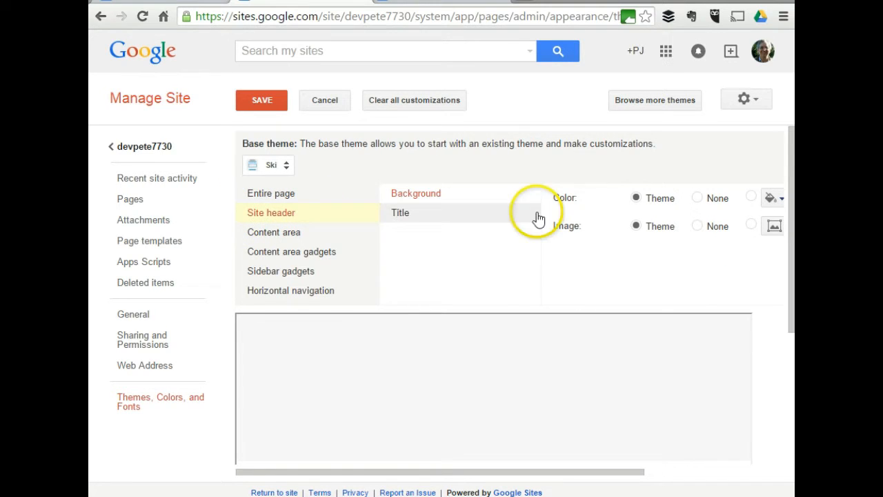
Step: Upload Banner 4 website.jpg as the custom background image of the site header
click(755, 228)
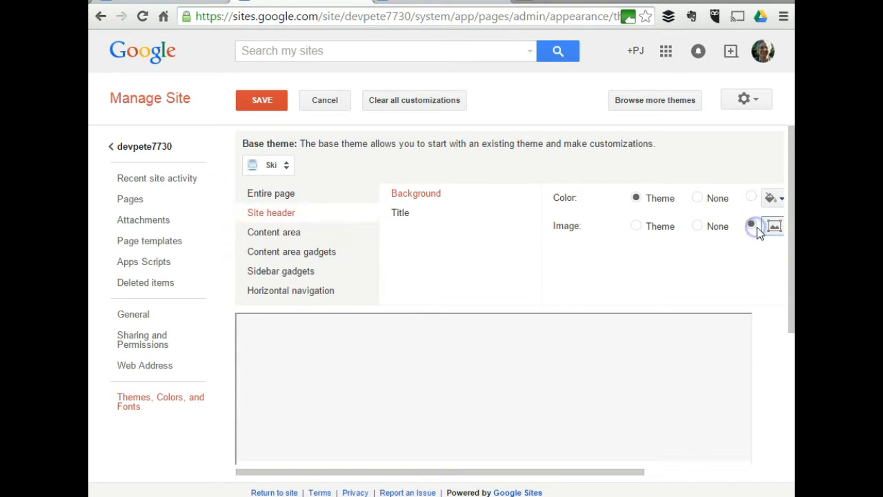
click(773, 227)
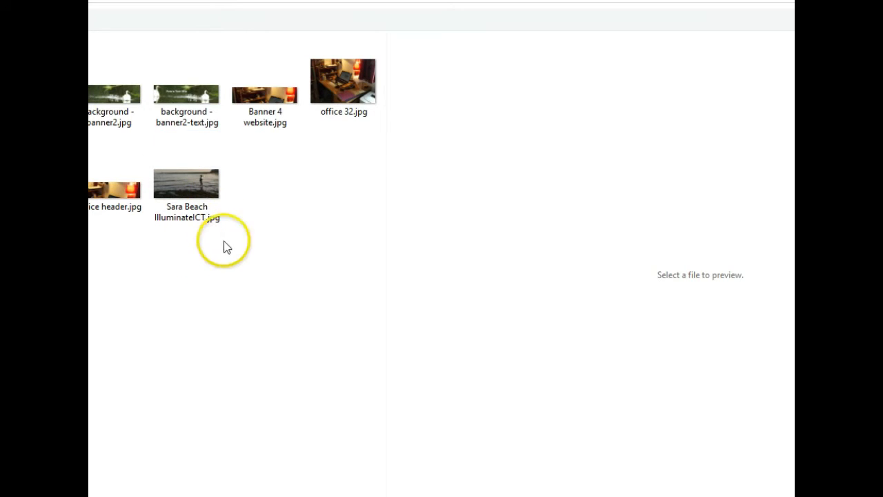
click(271, 95)
click(699, 360)
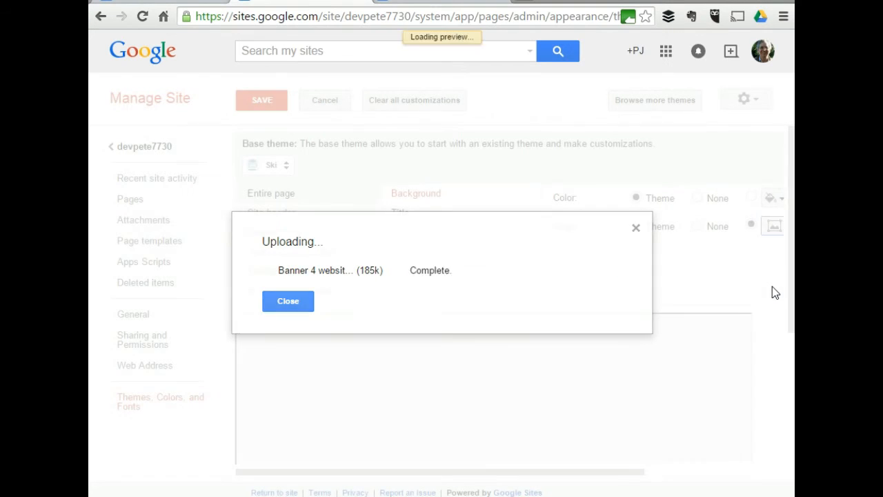
Step: Set the header image's repeat to none, its horizontal position to right and its vertical position to top
click(792, 268)
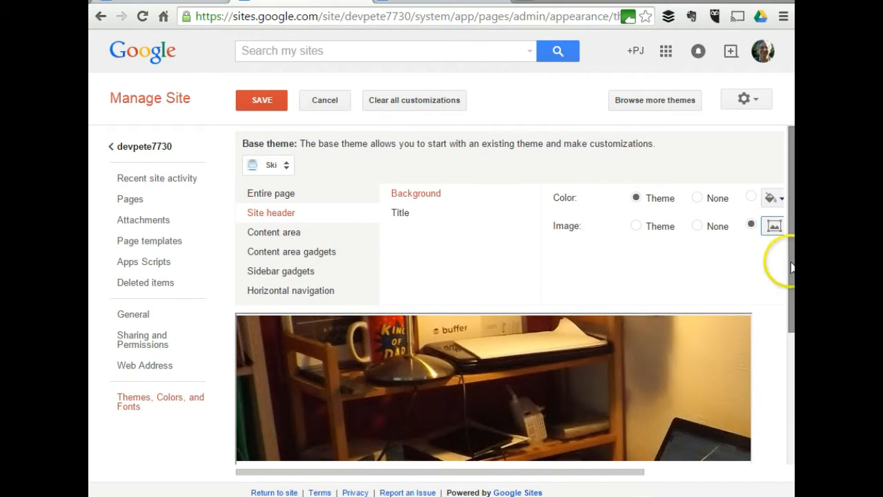
drag(791, 268, 788, 287)
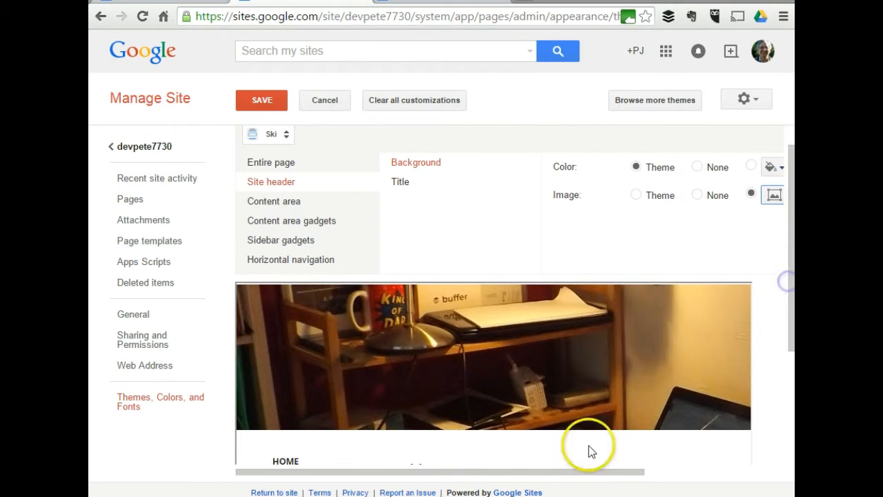
drag(572, 474, 687, 481)
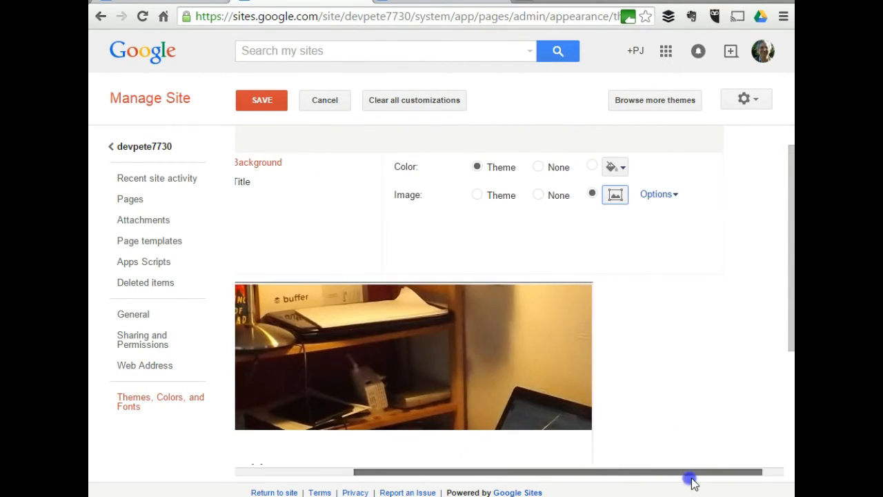
click(662, 195)
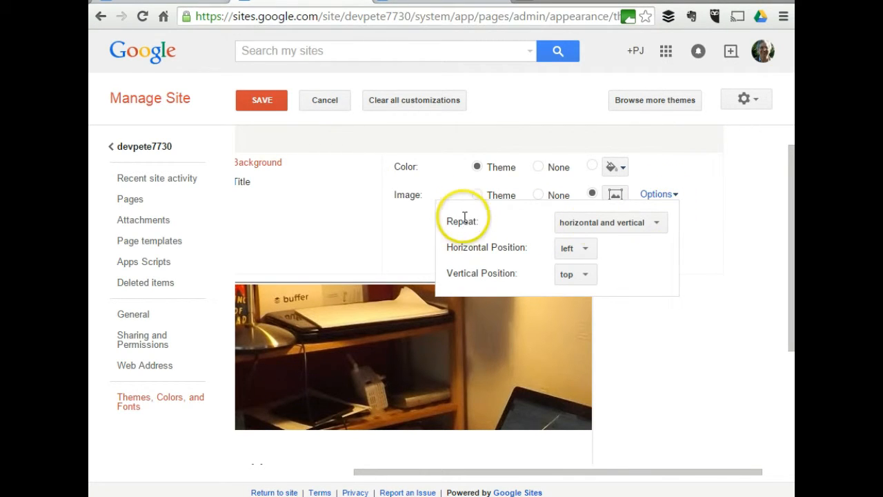
click(621, 222)
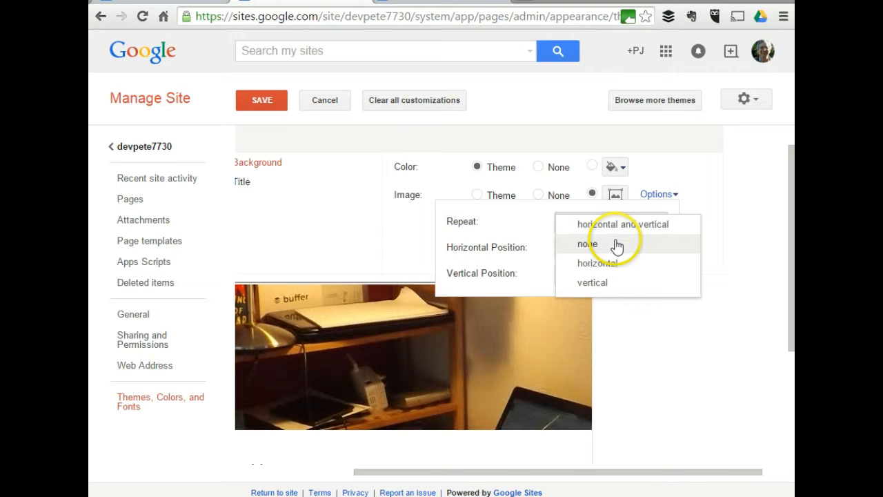
click(617, 243)
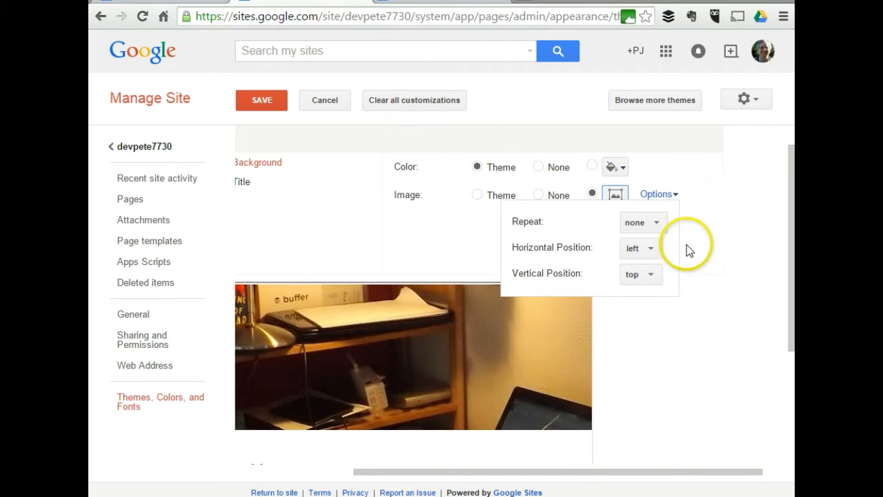
click(647, 254)
click(655, 289)
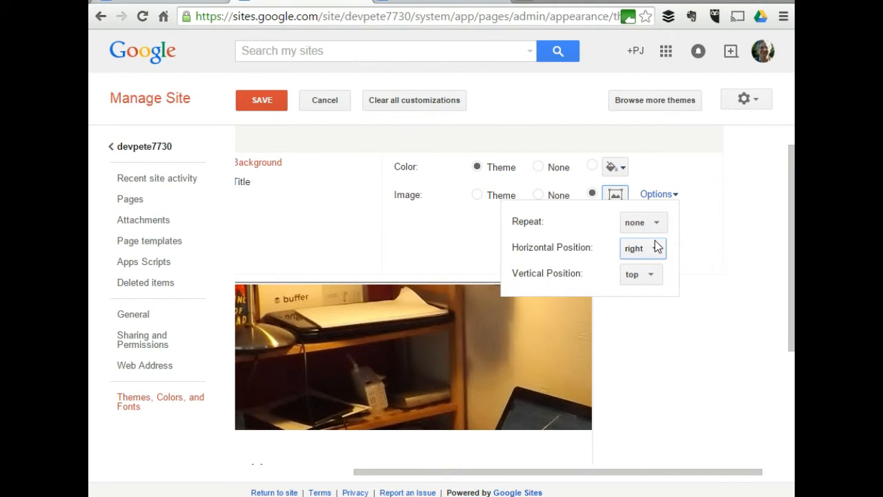
click(649, 275)
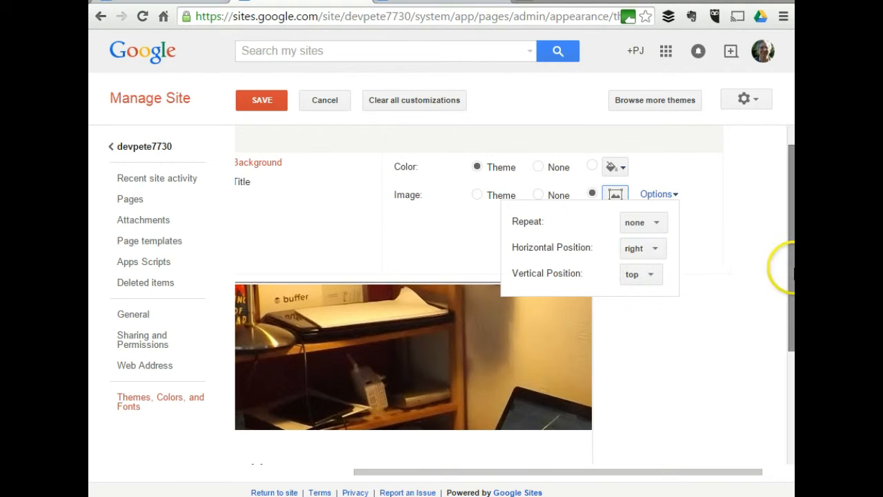
Step: Save the theme changes and return to the site's home page
mouse_move(789, 269)
mouse_down()
mouse_move(789, 333)
mouse_move(789, 277)
mouse_up()
click(267, 98)
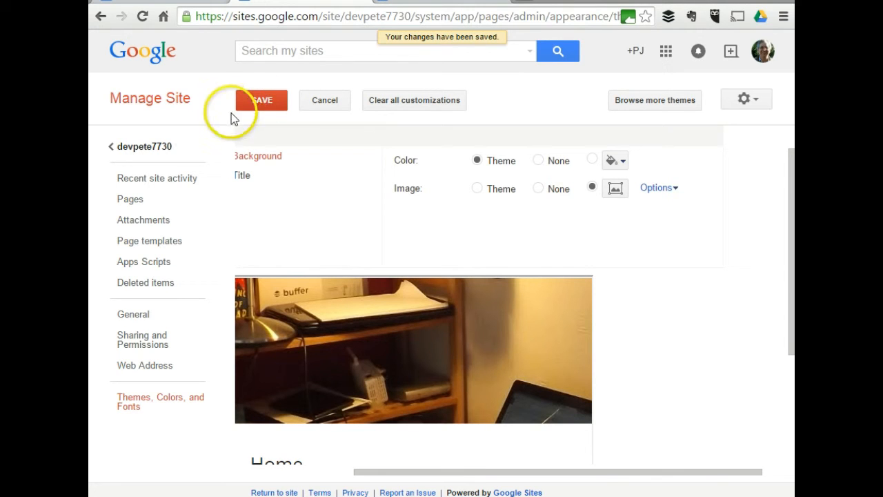
click(164, 146)
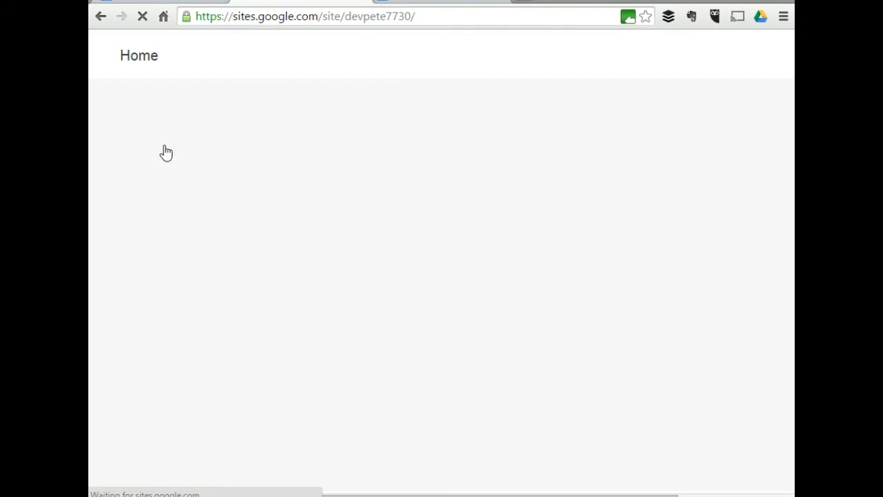